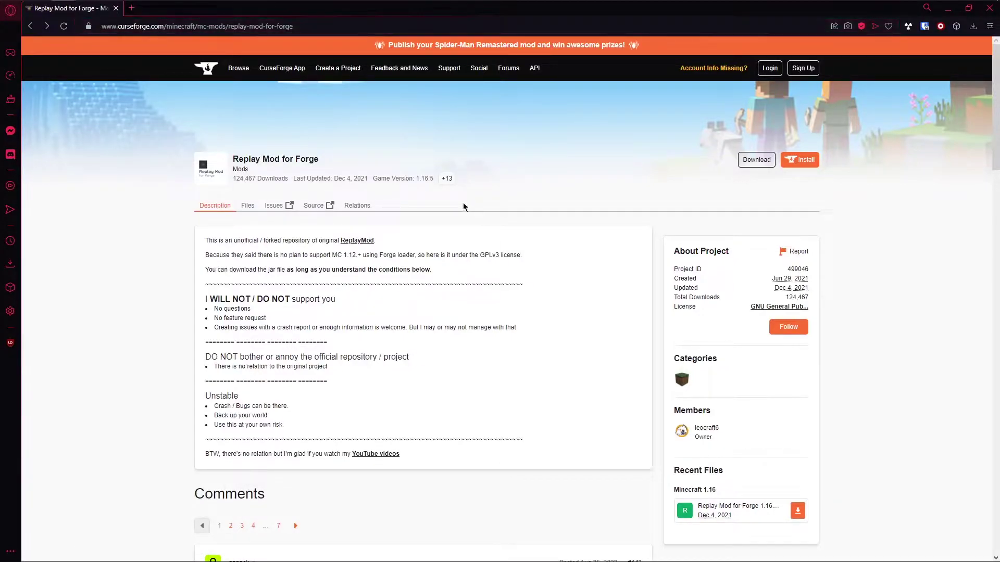
Step: Save replaymod-1.16.4-forge-1.0.1.jar from CurseForge to the D: drive and confirm the download finished
click(756, 160)
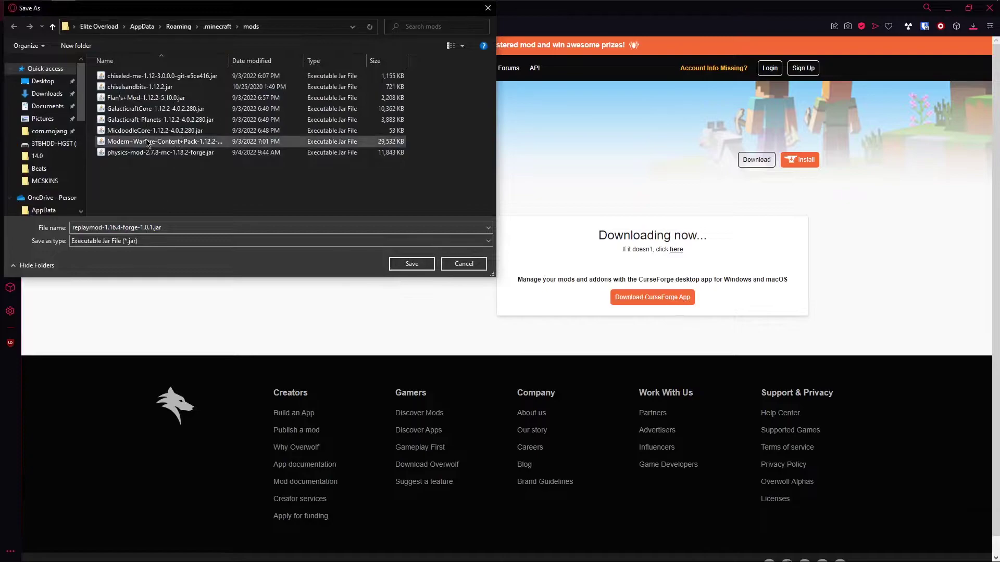
click(217, 26)
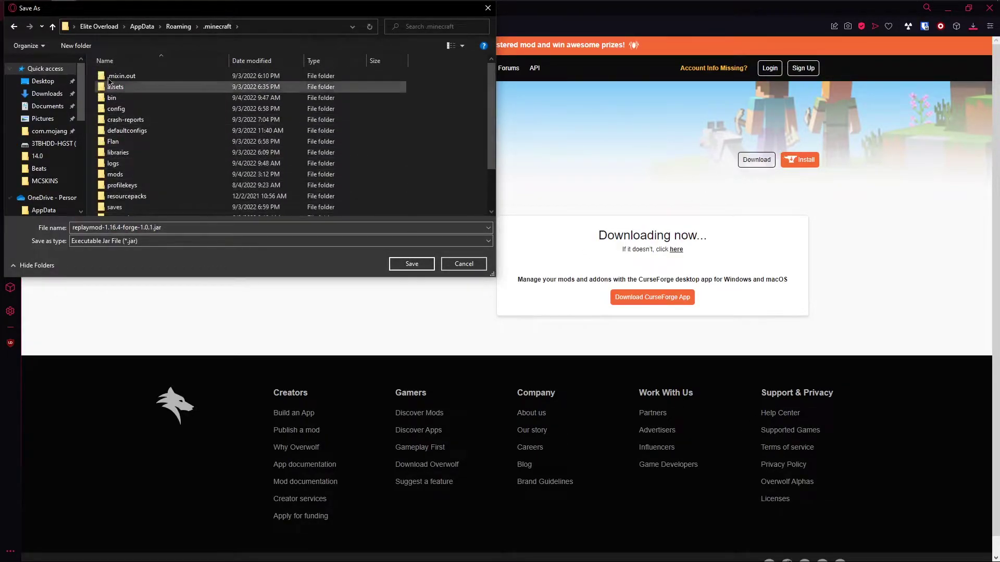
click(178, 25)
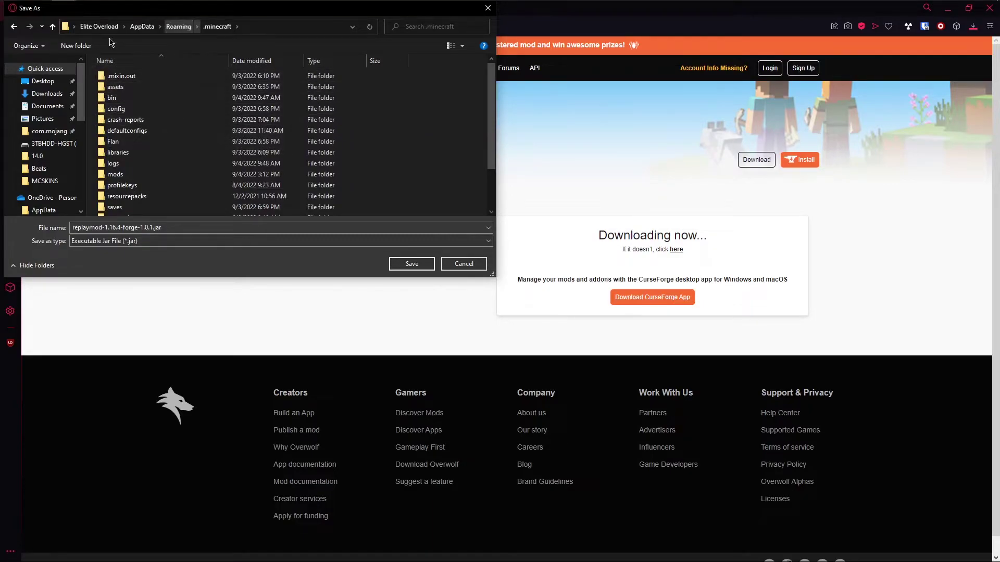
click(142, 26)
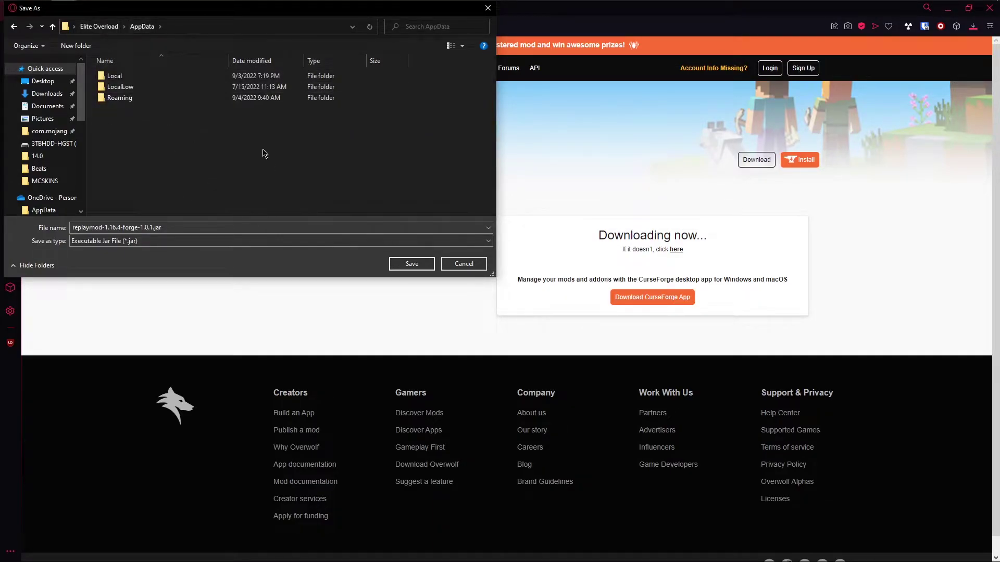
click(46, 144)
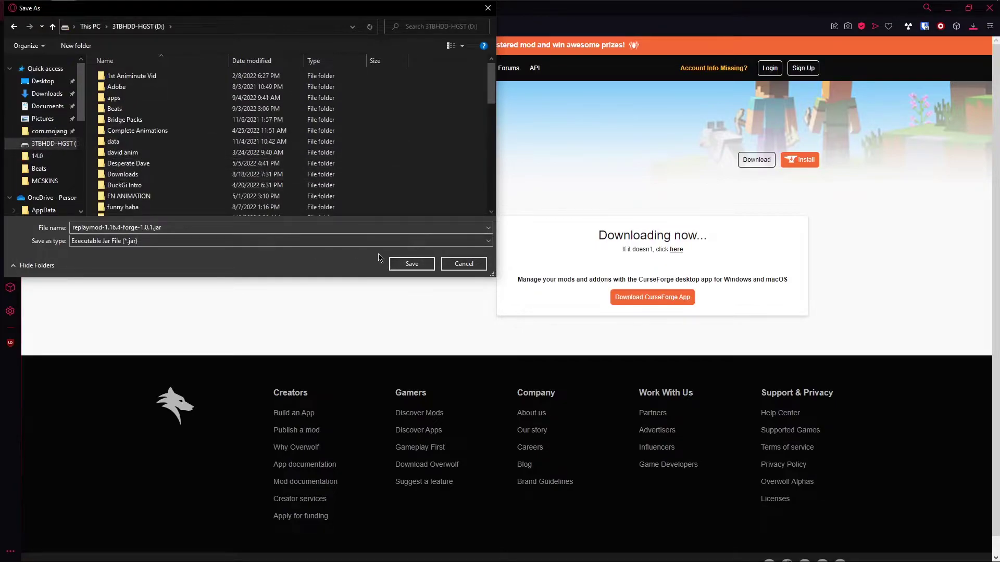
click(412, 263)
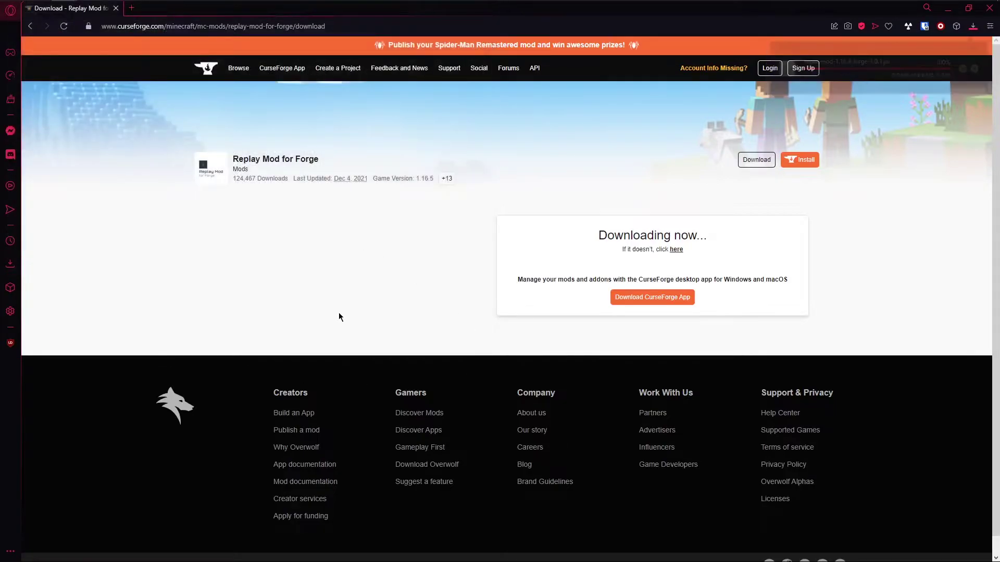
click(973, 26)
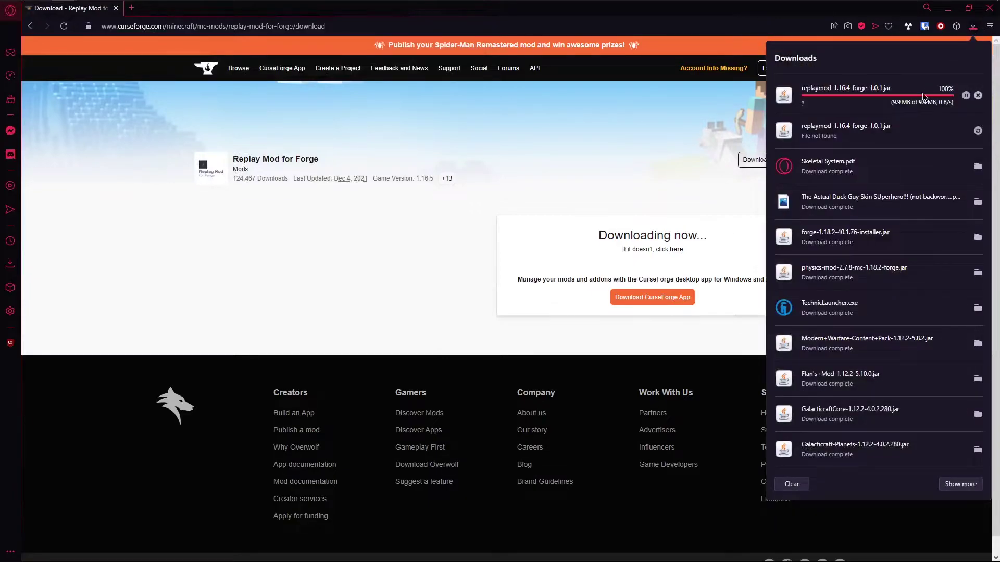
click(691, 116)
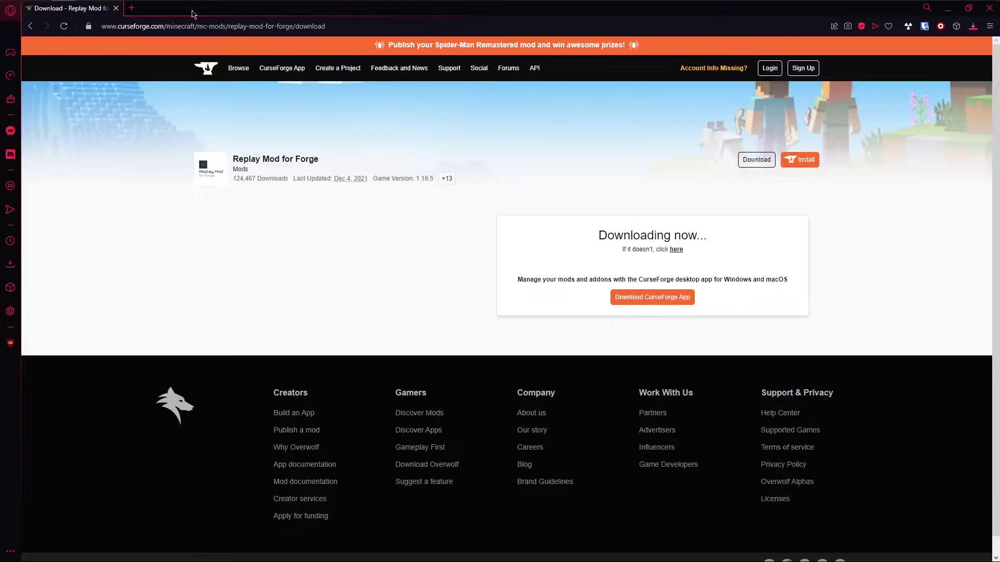
Step: Search the web for 'forge 1.16.5' and open the Forge 1.16.5 downloads page
key(ctrl+t)
text(forge )
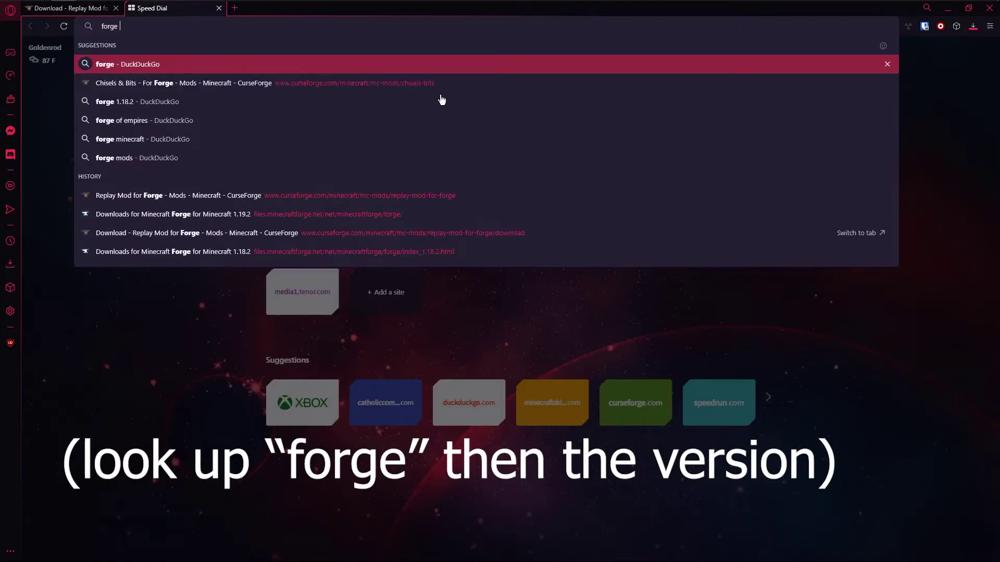
text(1.16.4)
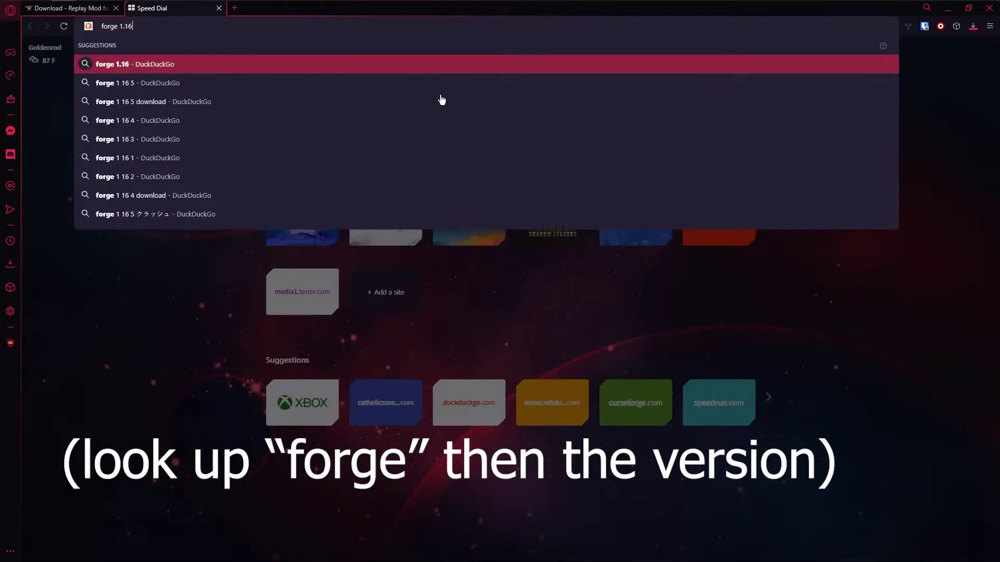
key(Return)
click(74, 9)
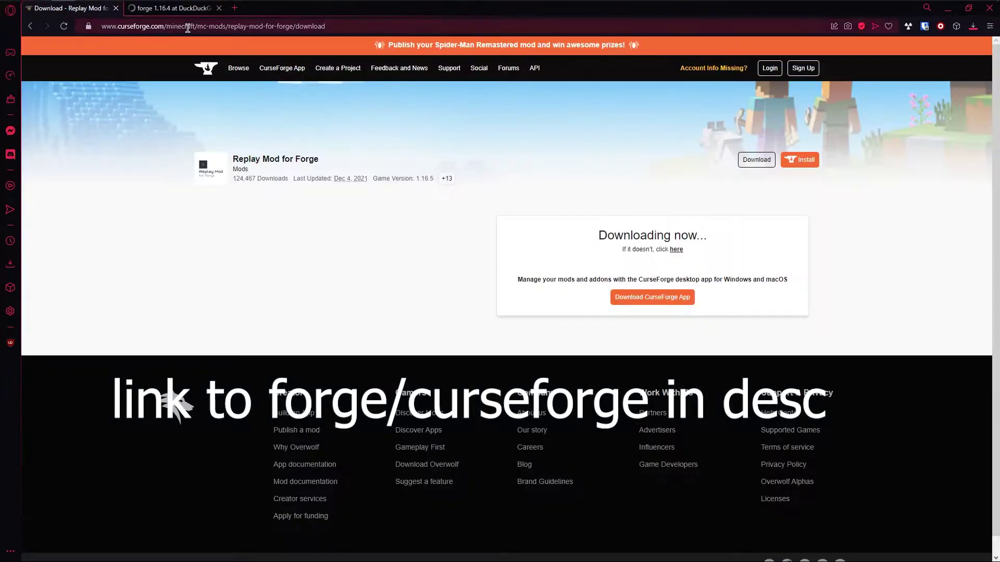
click(170, 8)
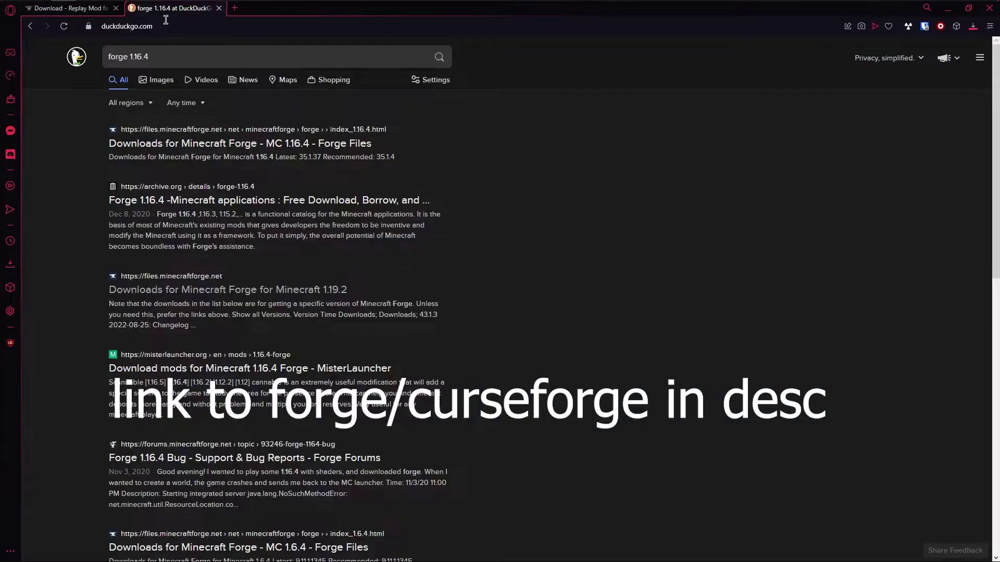
click(154, 56)
key(BackSpace)
text(5)
key(Return)
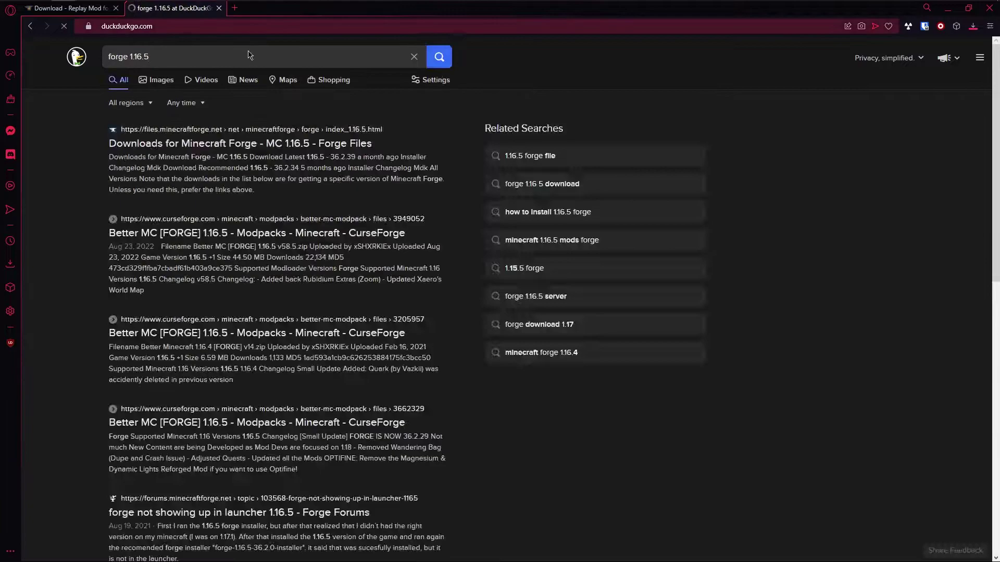
click(344, 144)
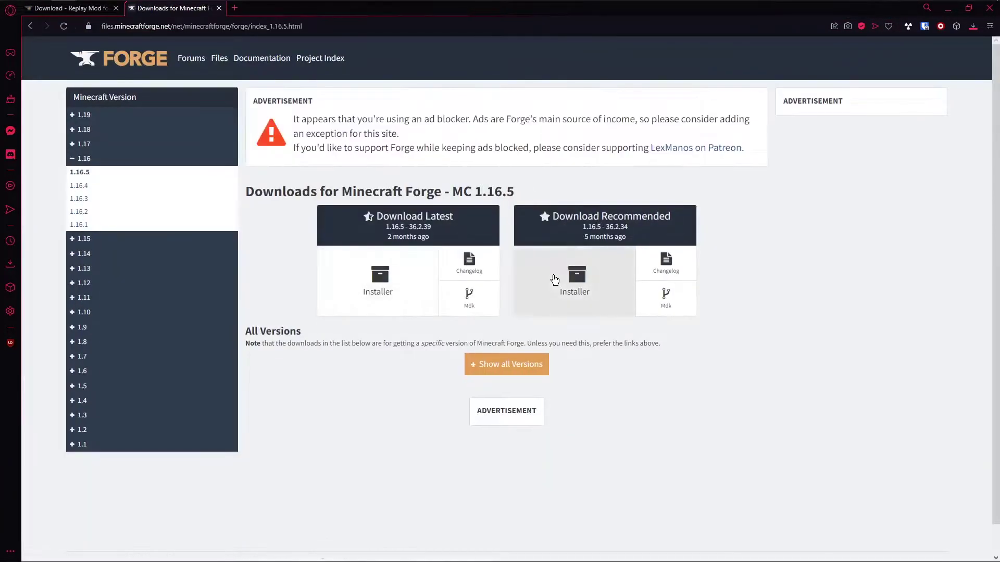
Step: Save the forge-1.16.5-36.2.39 installer jar to the Desktop, closing the ad, and confirm it downloaded
click(406, 302)
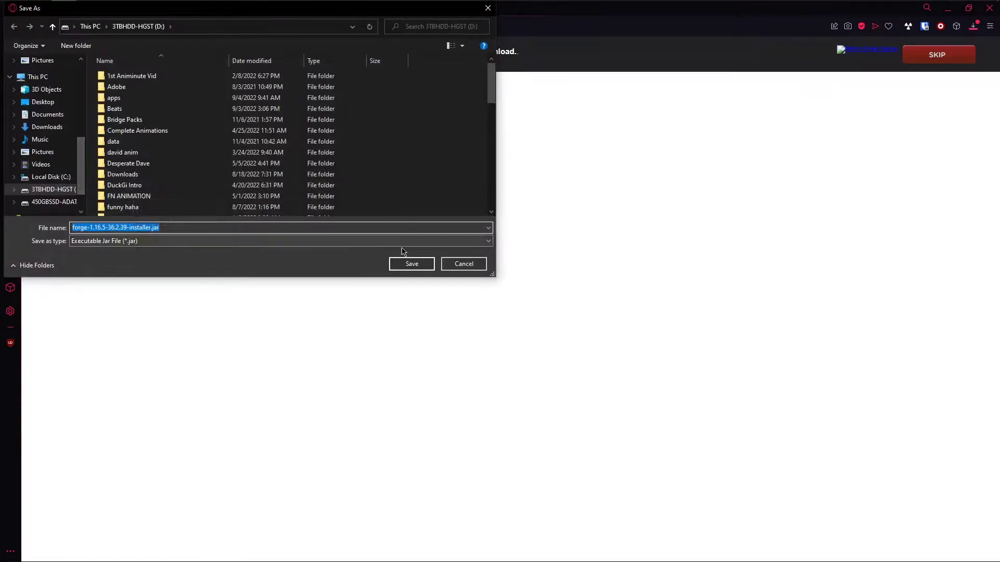
click(42, 102)
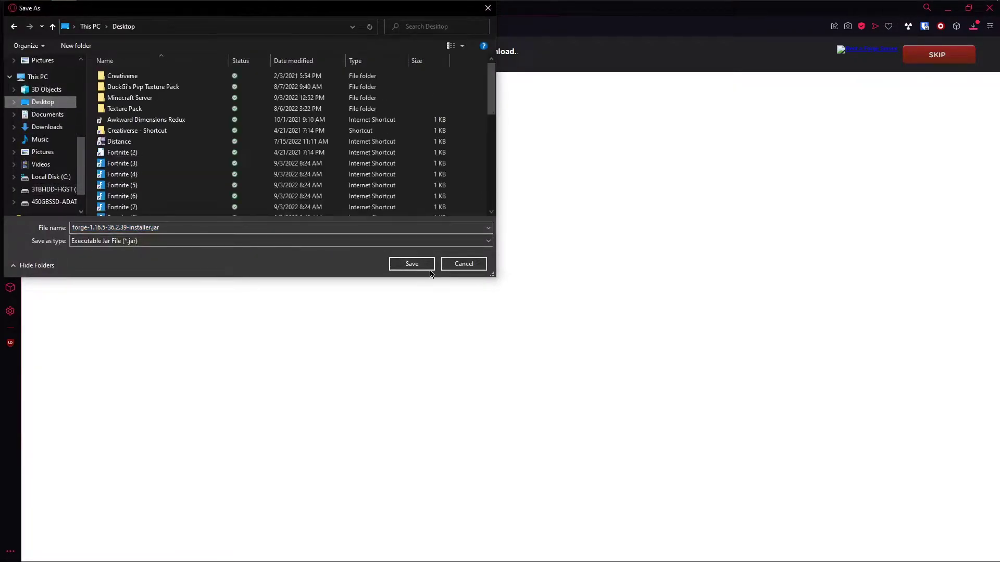
click(412, 264)
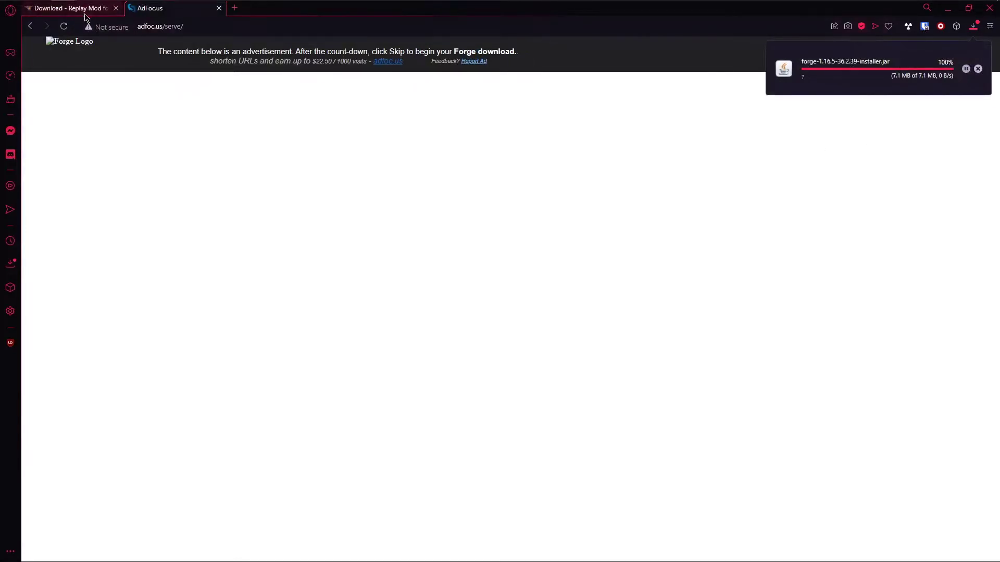
click(70, 8)
click(180, 8)
click(219, 8)
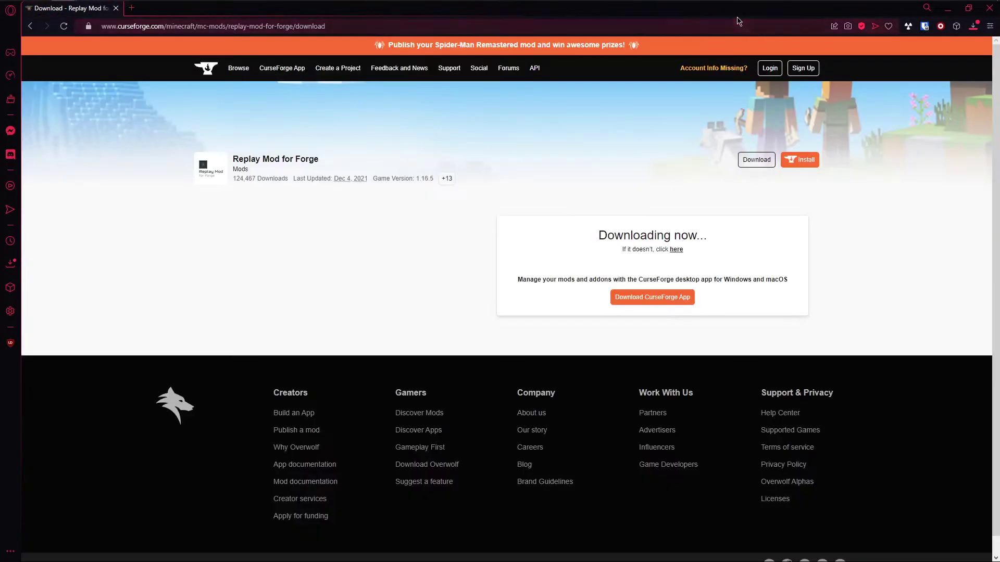
click(973, 26)
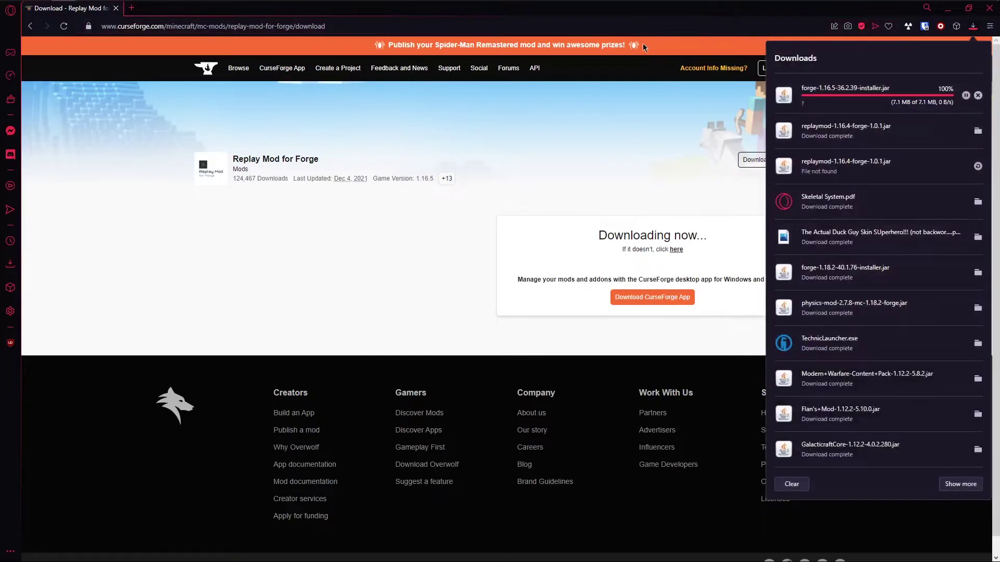
click(632, 20)
Step: Start a new installation in Minecraft Launcher's Installations list with version release 1.16.5
click(779, 6)
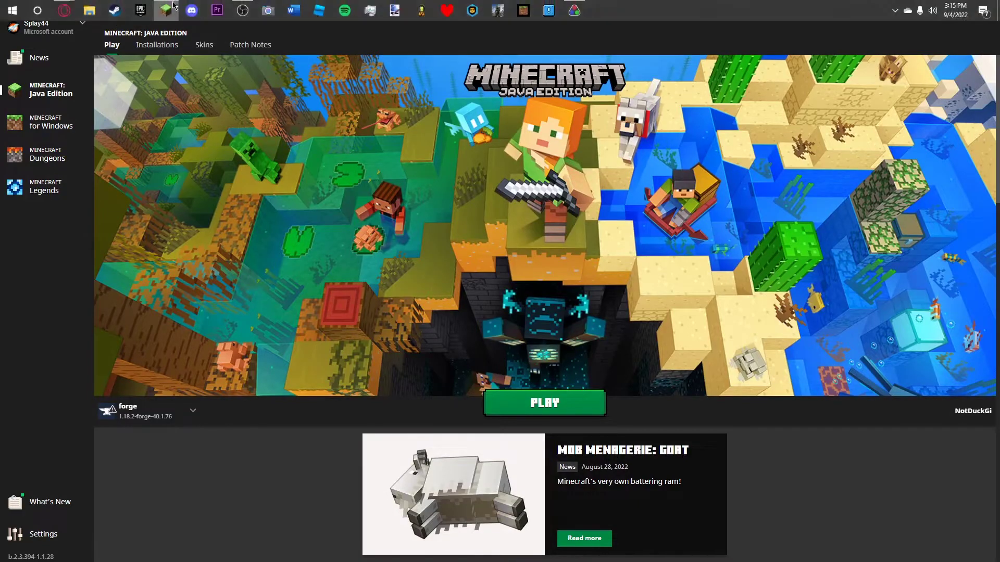
click(157, 44)
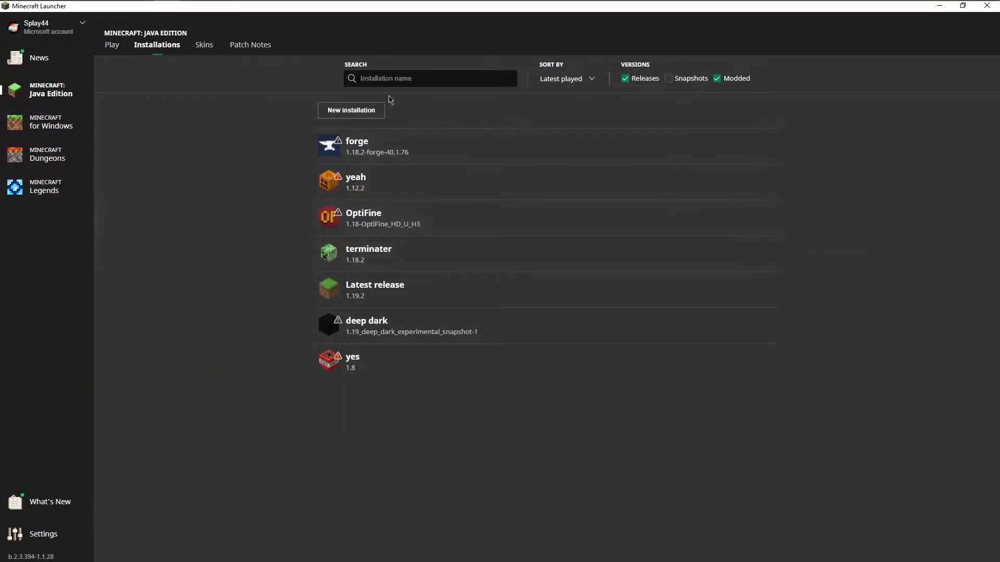
click(351, 107)
click(924, 543)
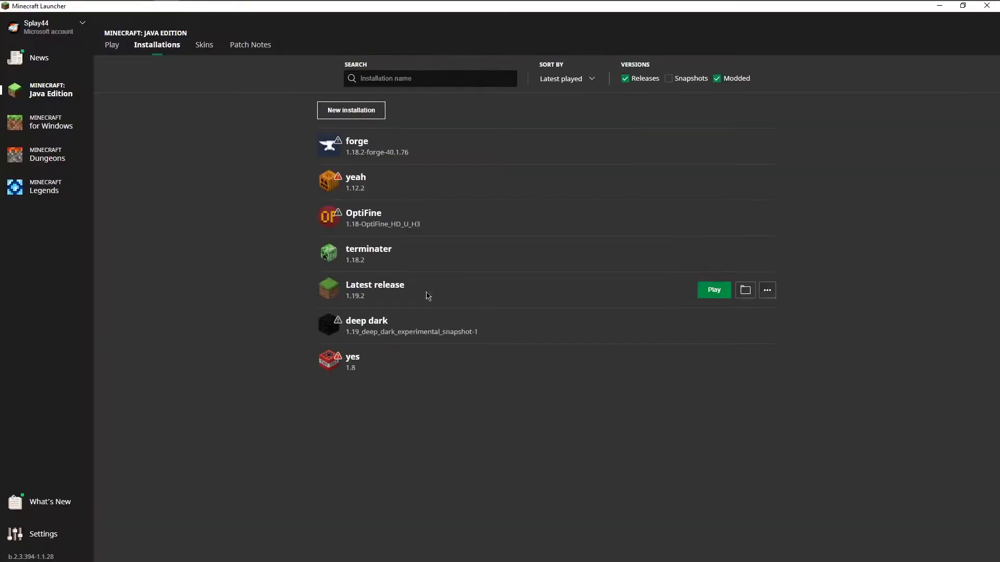
click(353, 110)
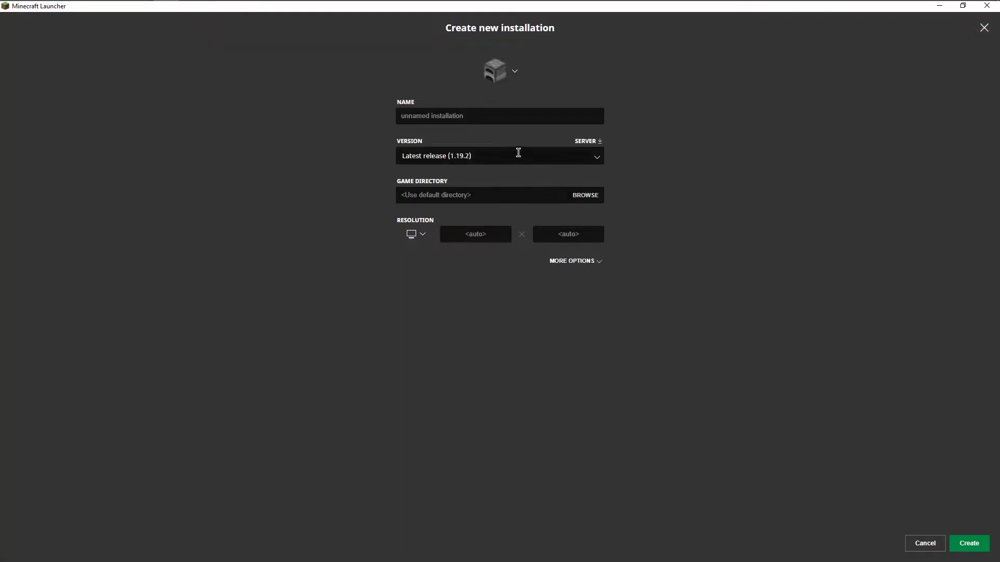
click(586, 156)
scroll(515, 235, down, 3)
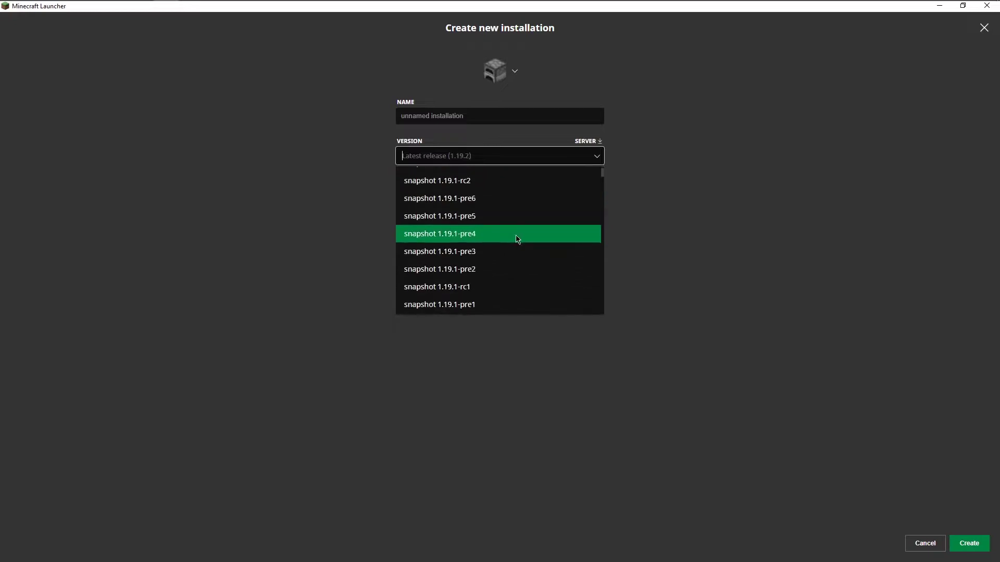
scroll(524, 249, down, 5)
scroll(524, 258, down, 5)
scroll(526, 265, down, 5)
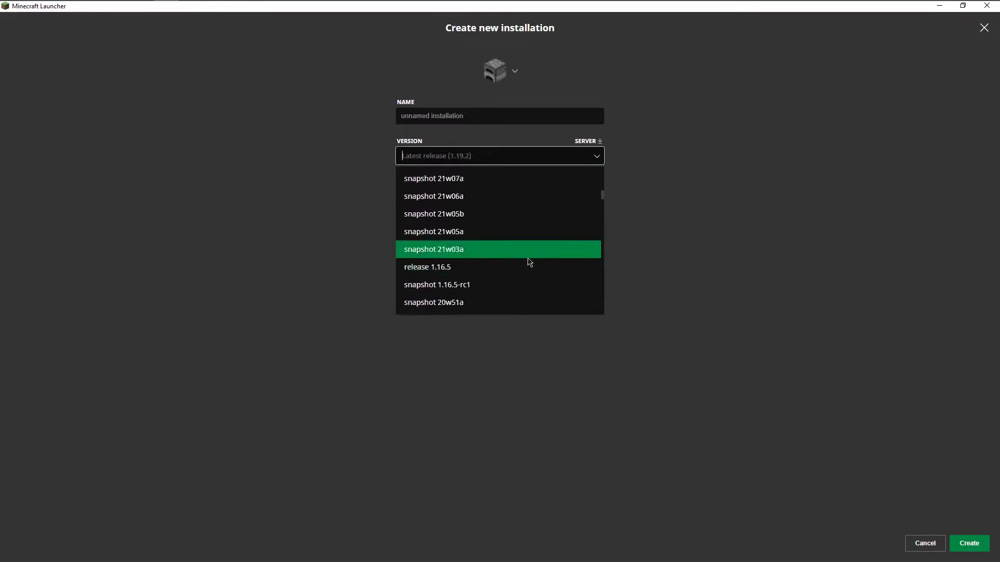
scroll(528, 272, down, 5)
scroll(527, 271, up, 3)
scroll(528, 272, up, 3)
scroll(519, 281, up, 2)
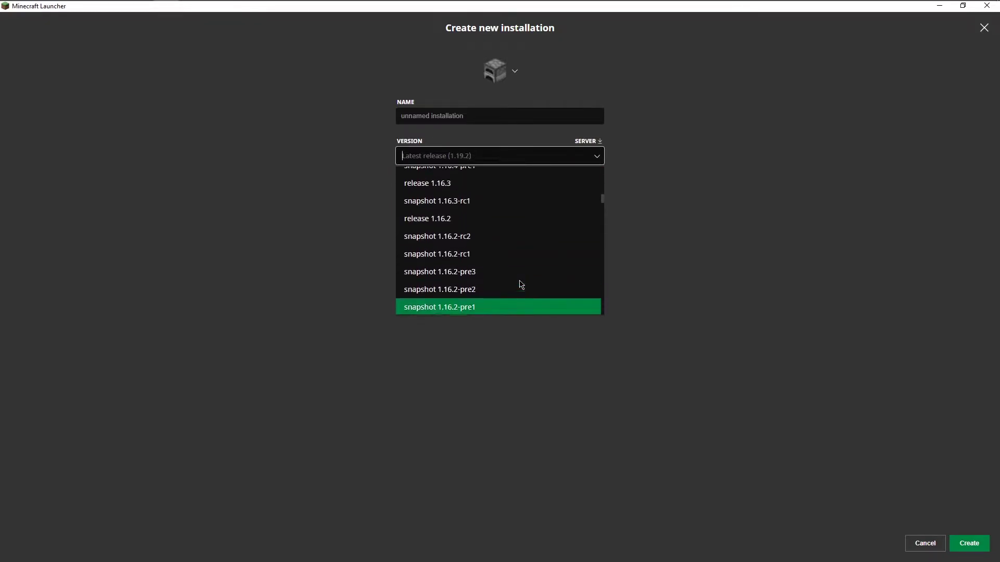
scroll(516, 291, down, 1)
scroll(515, 293, up, 3)
scroll(514, 289, up, 3)
scroll(508, 270, up, 2)
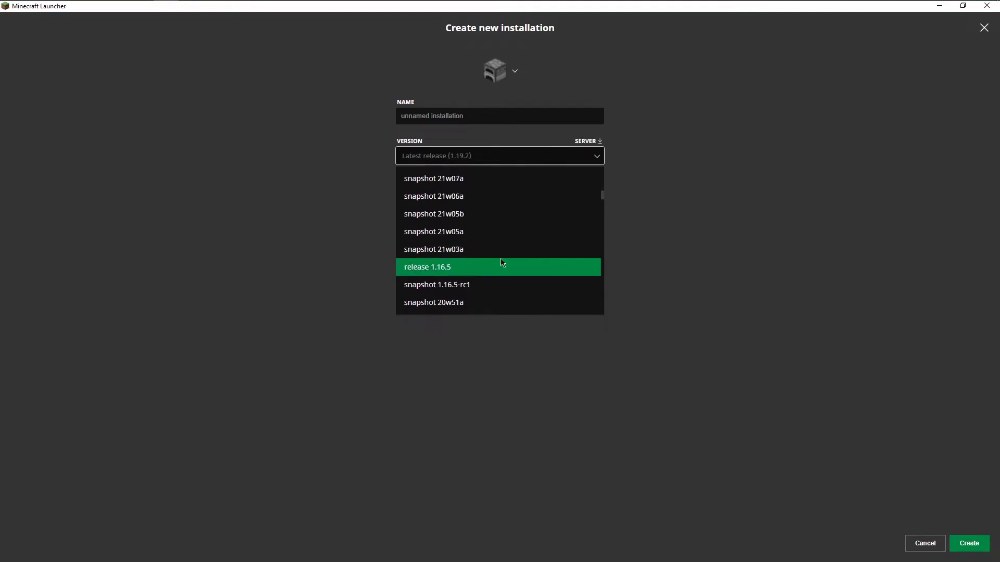
click(501, 265)
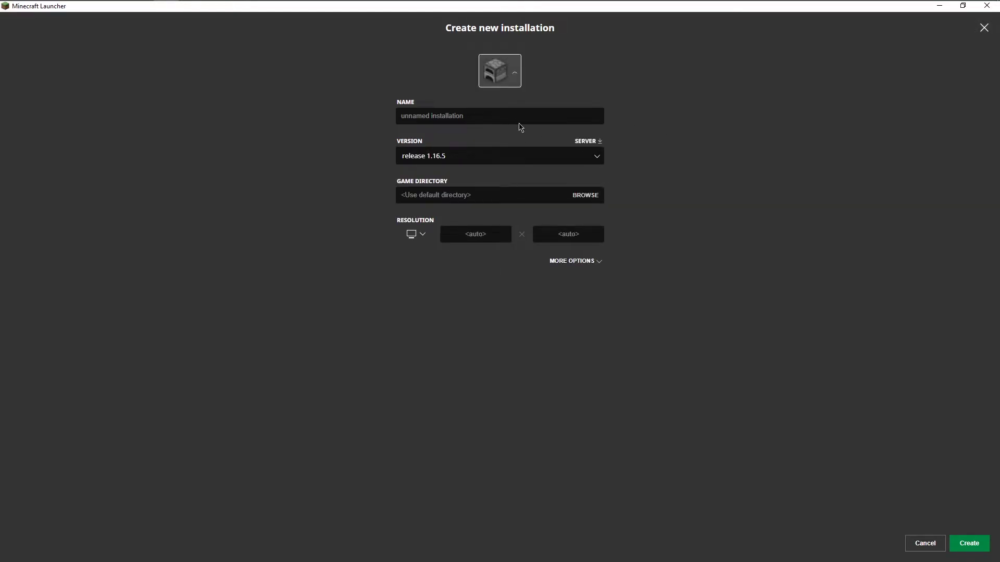
Step: Give it the dirt block icon and name pdozll, create it, and launch it
click(500, 72)
click(496, 157)
click(500, 115)
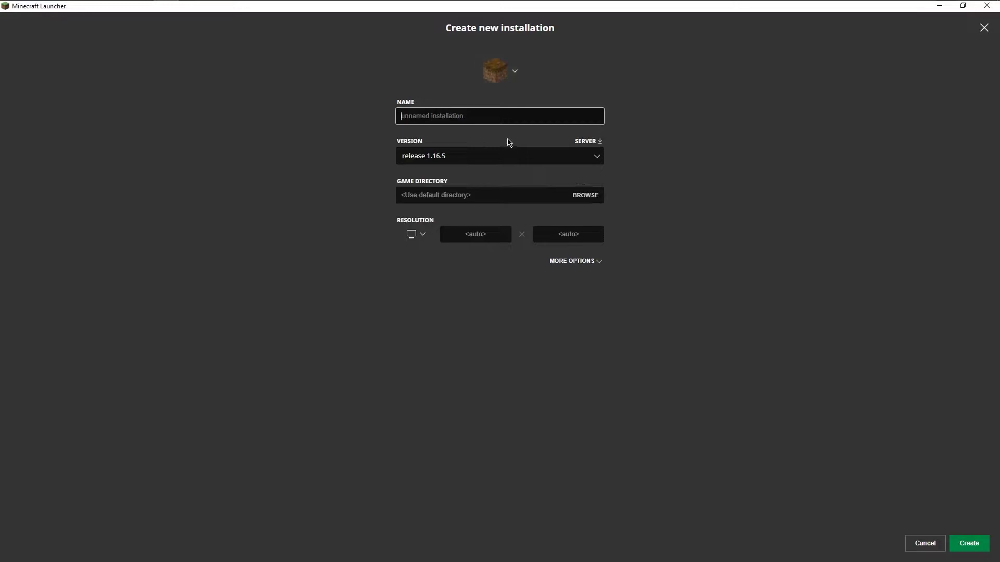
text(pdozll)
click(968, 543)
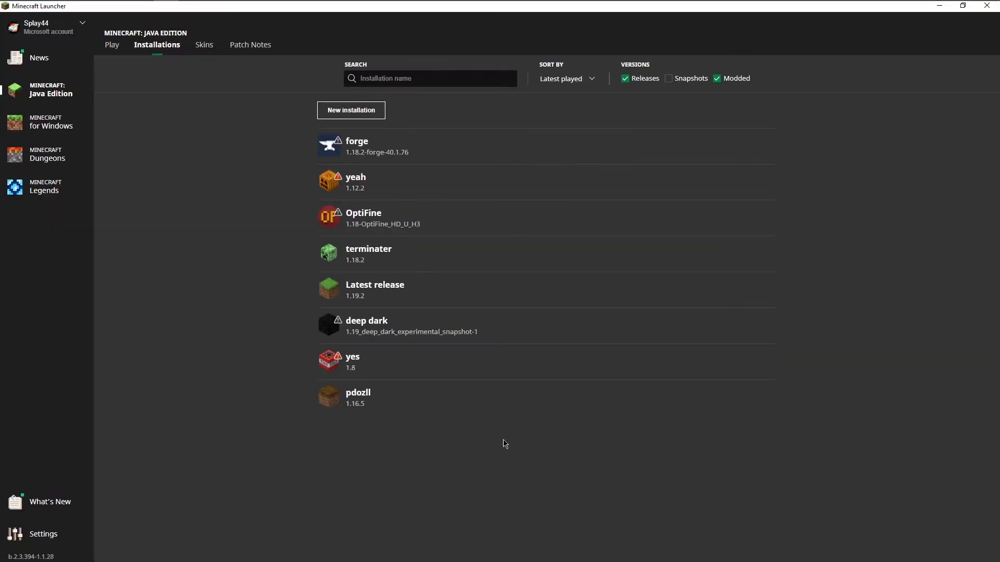
mouse_move(547, 397)
click(713, 400)
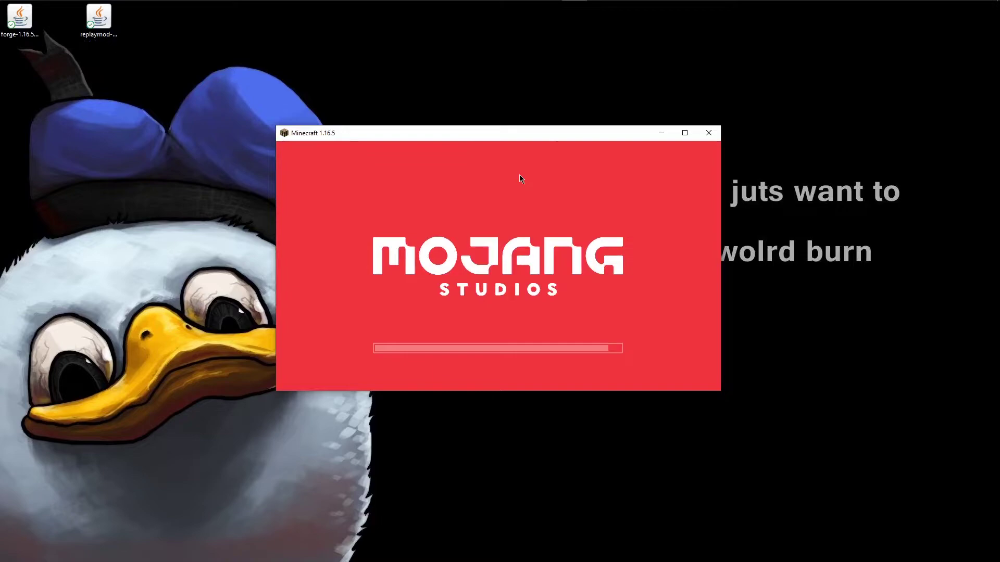
Step: Close the game, move the replaymod jar beside the Forge installer, and install the Forge client
key(alt+F4)
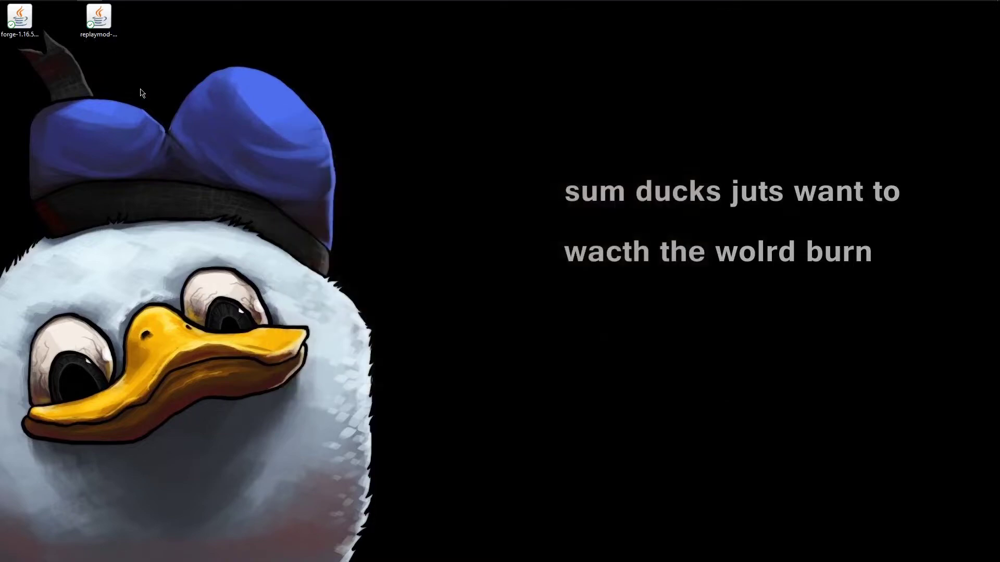
drag(99, 20, 59, 27)
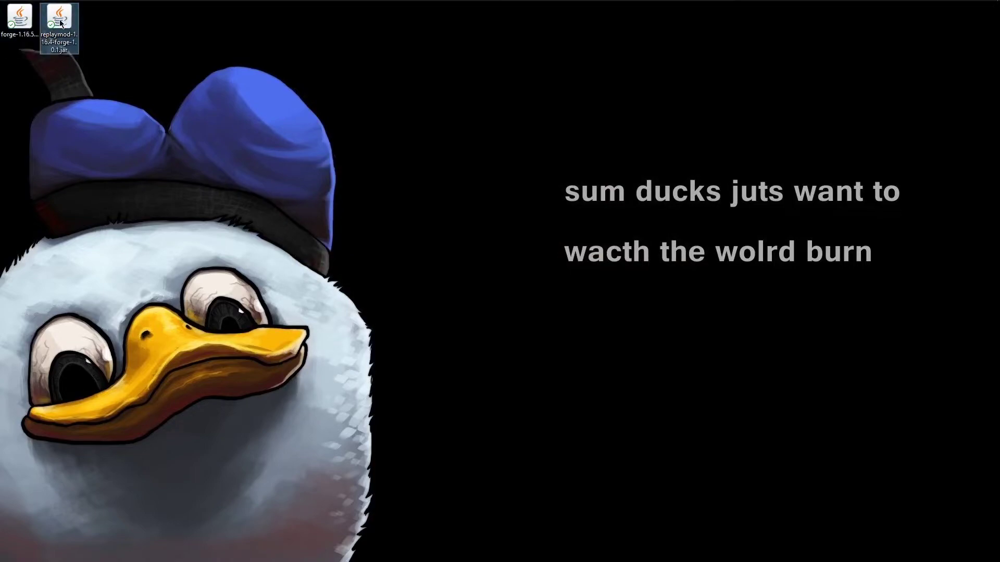
click(26, 33)
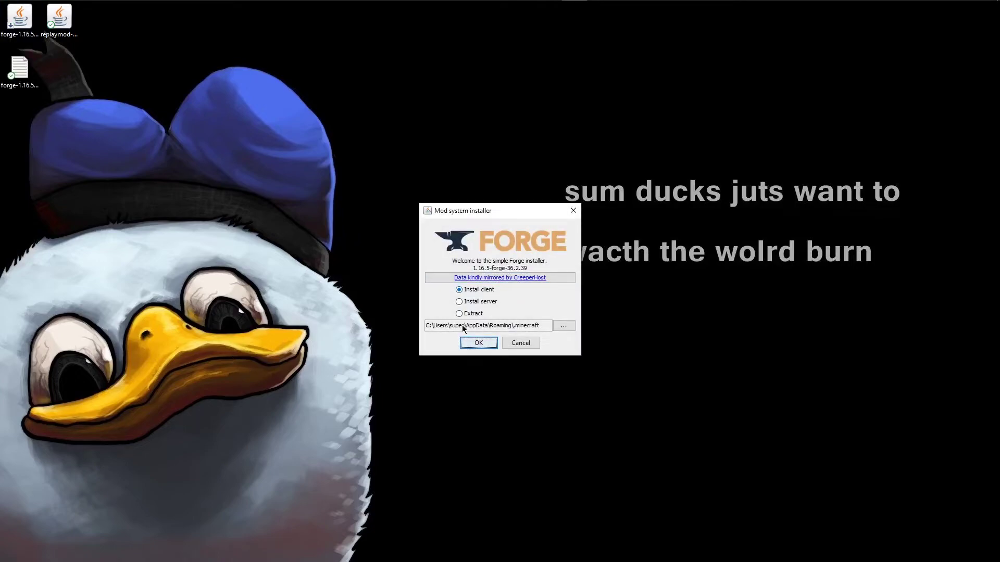
click(474, 345)
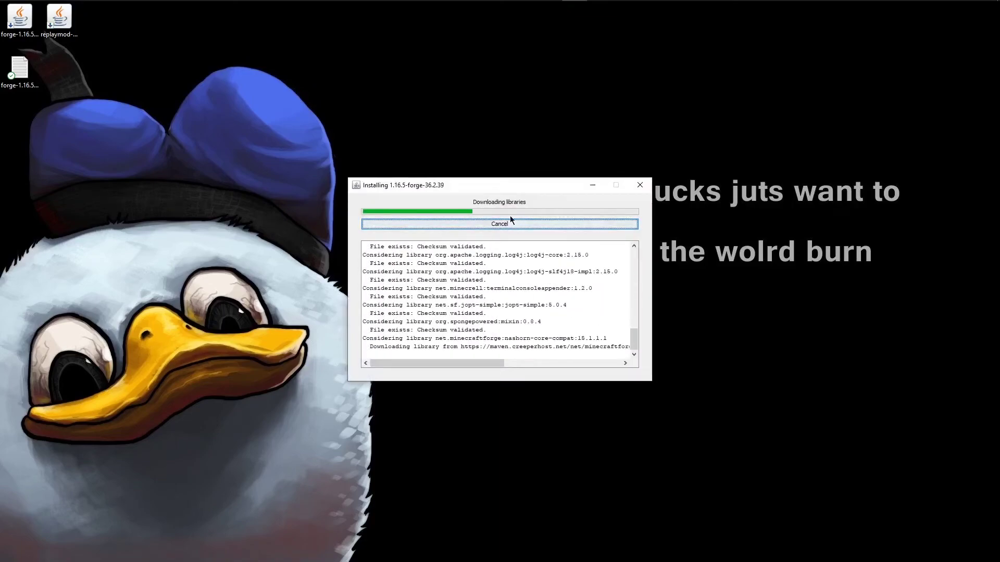
Step: Move the Forge Installing window to the lower left and open %appdata% from the Run prompt
drag(508, 191, 243, 310)
key(super+r)
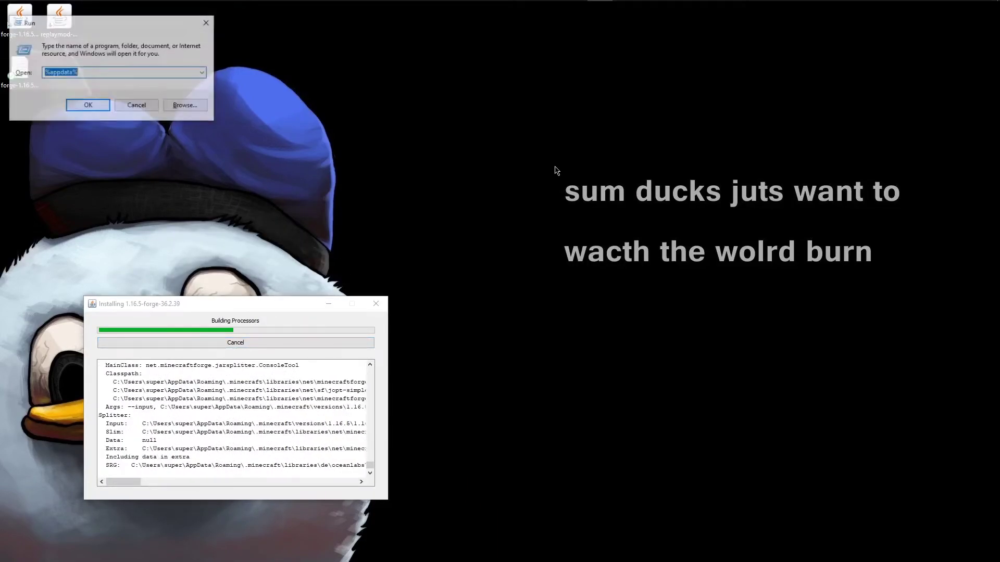
key(BackSpace)
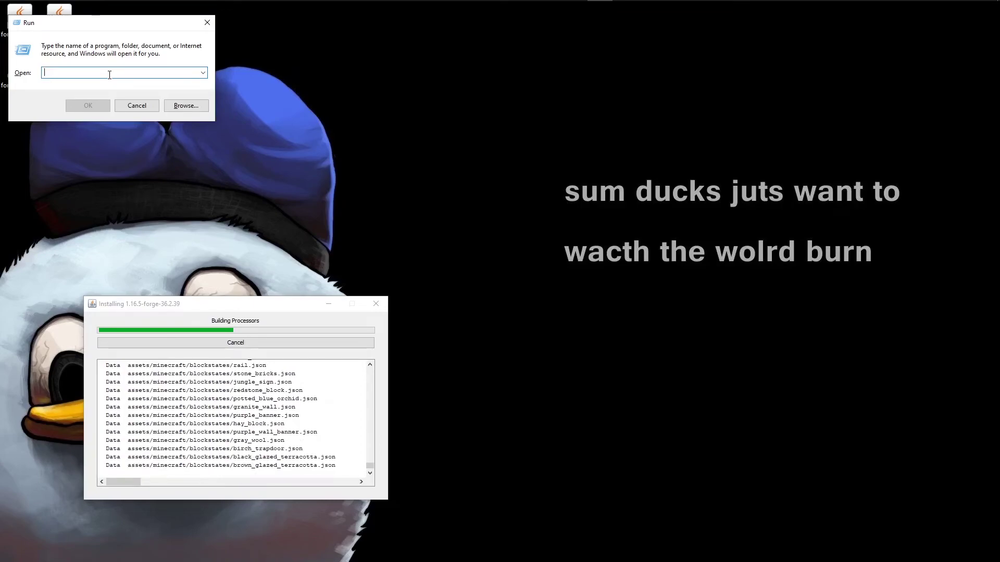
text(%appdata%)
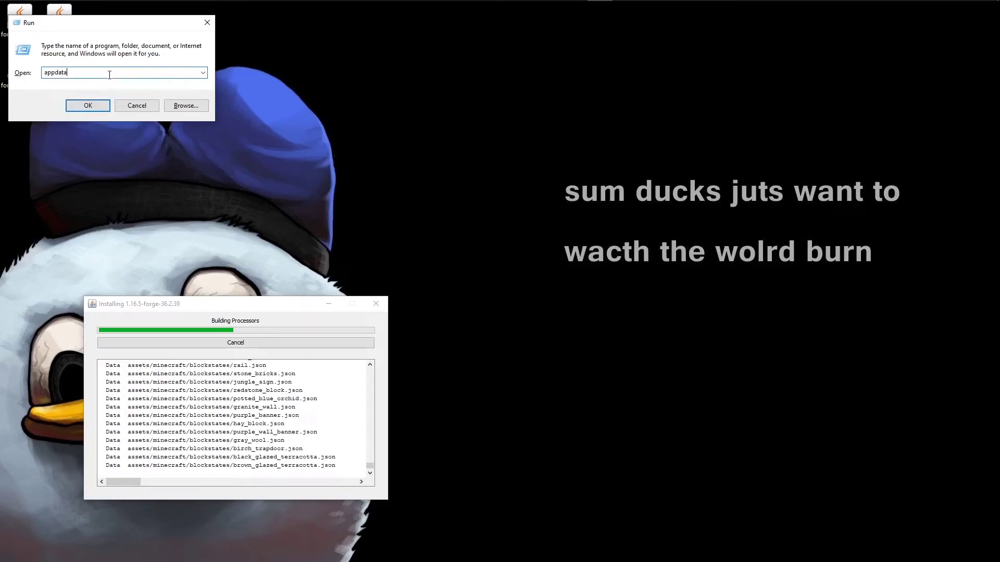
key(Return)
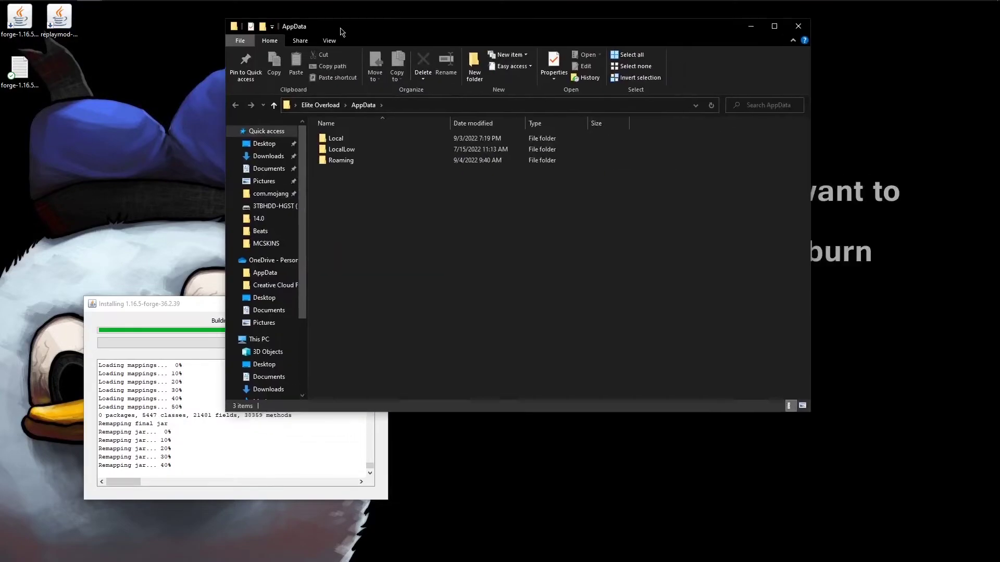
Step: Move the replaymod jar into Roaming\.minecraft\mods, then close File Explorer
double_click(351, 162)
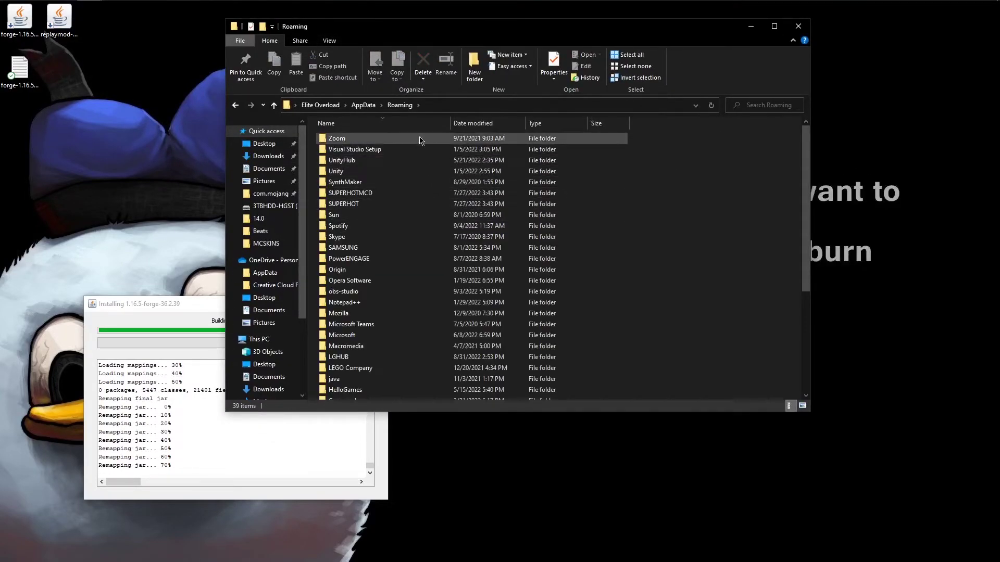
scroll(390, 235, down, 5)
scroll(375, 344, down, 3)
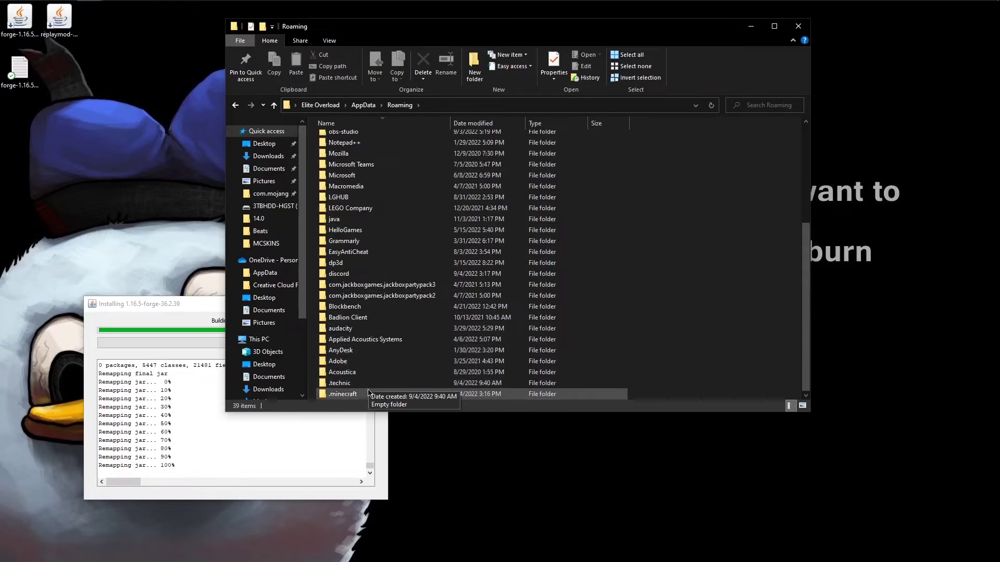
double_click(342, 394)
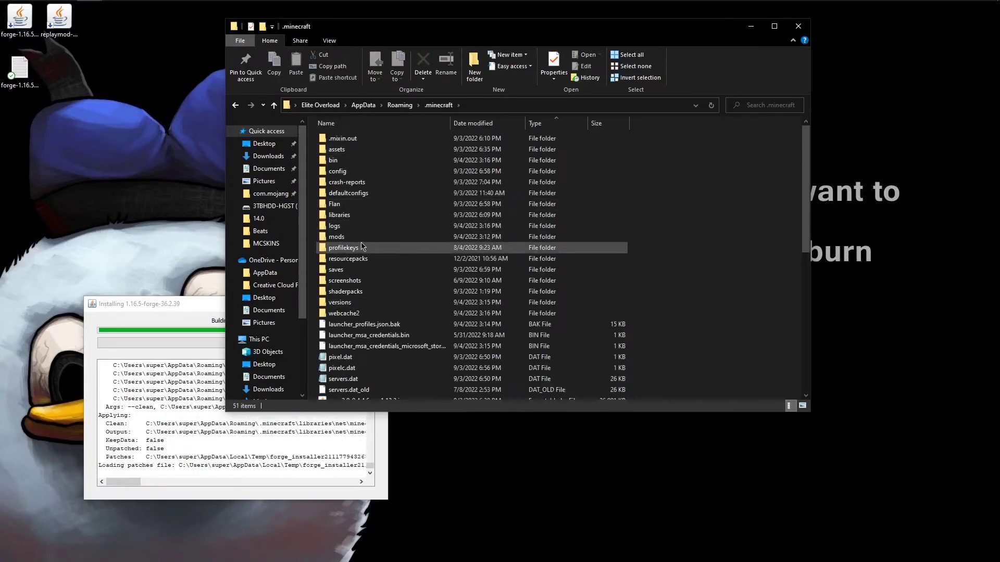
double_click(357, 237)
drag(59, 19, 399, 235)
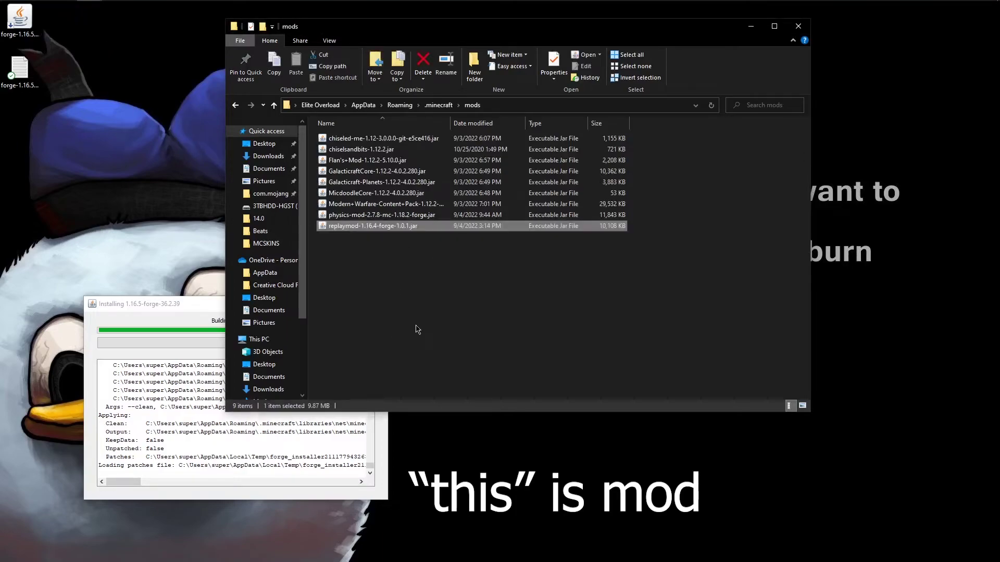
click(797, 25)
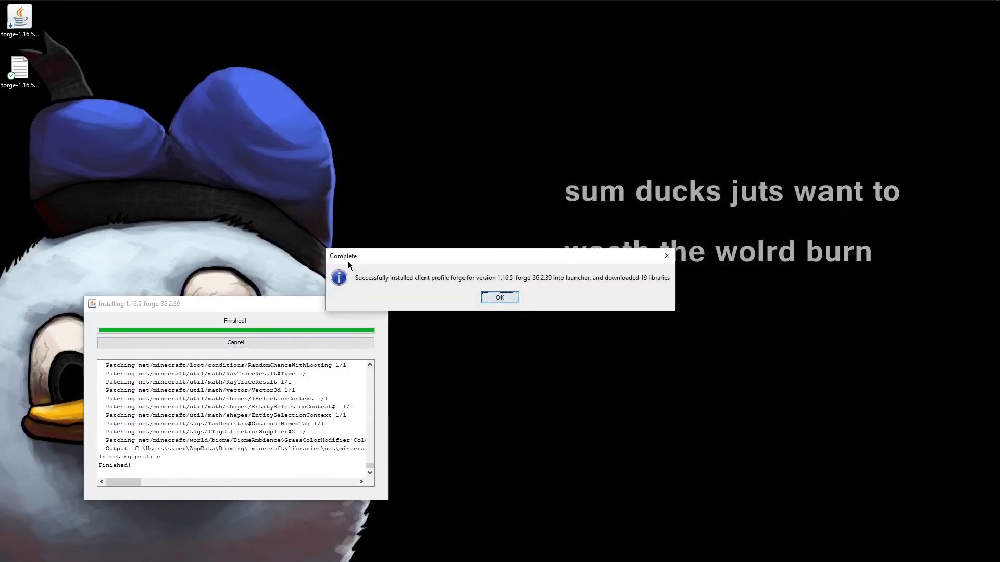
Step: Confirm the Forge 1.16.5-36.2.39 Complete dialog so the installer closes
click(500, 297)
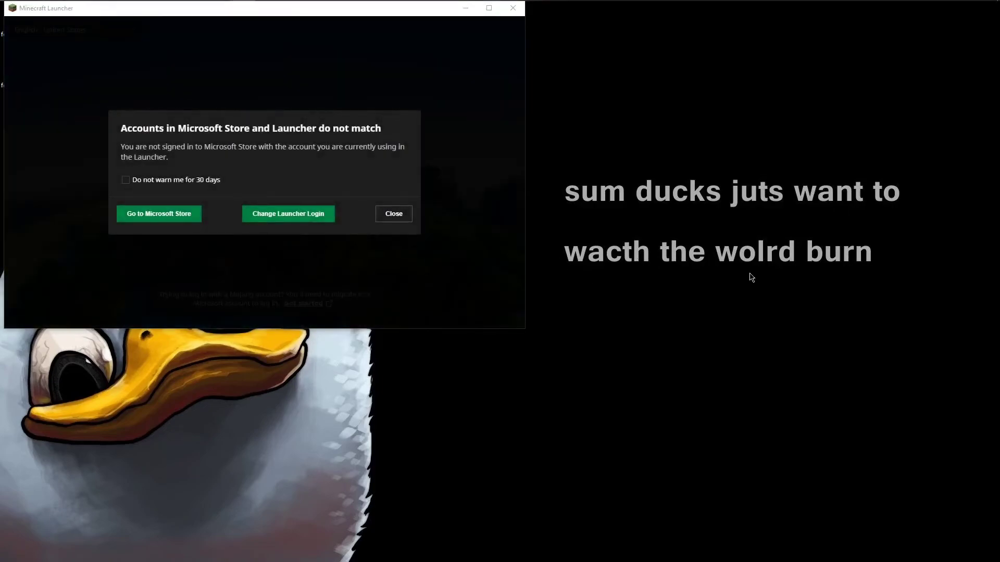
Step: Close the account-mismatch warning and maximize the Minecraft Launcher window
click(394, 214)
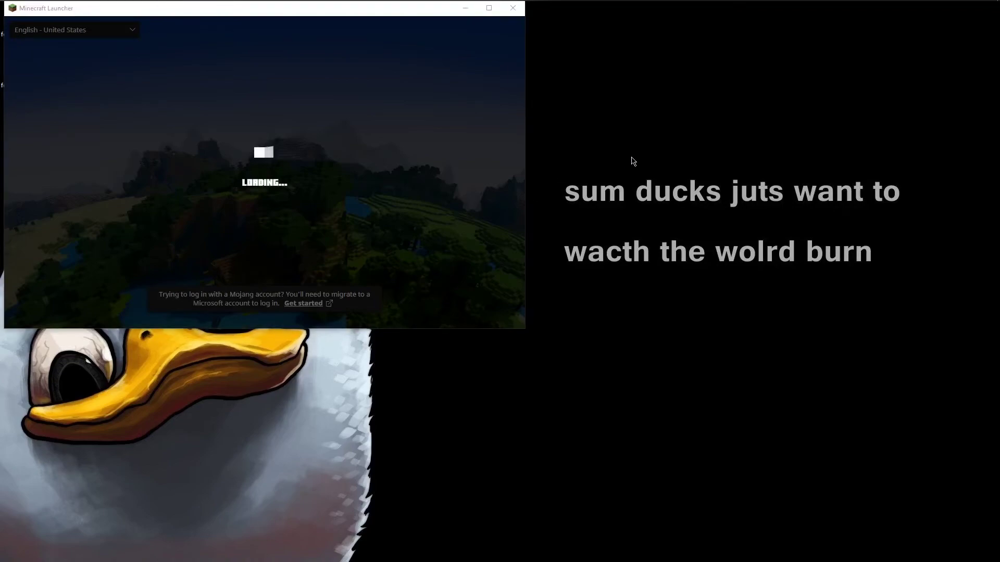
double_click(357, 8)
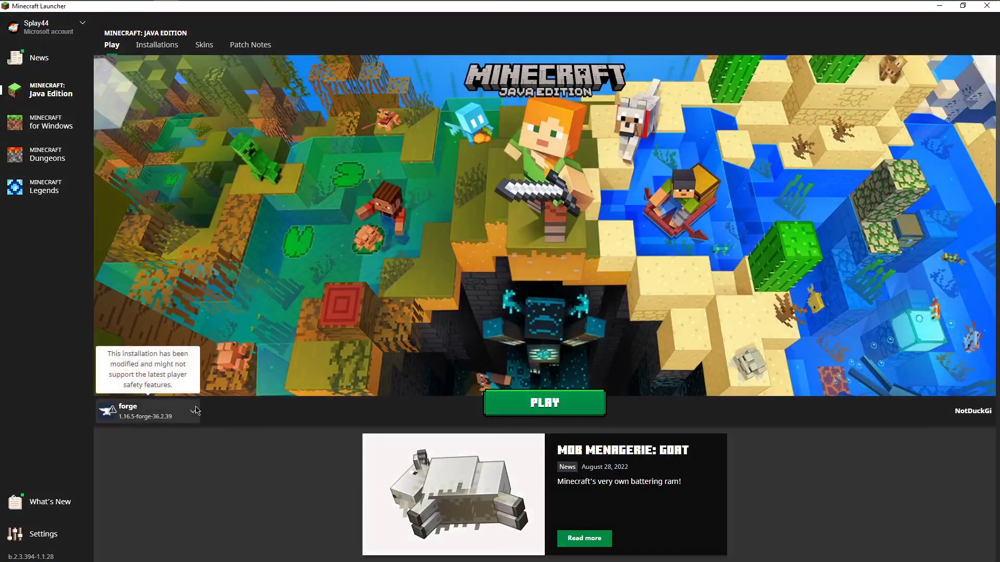
Step: Keep forge 1.16.5-forge-36.2.39 as the chosen installation and start playing it
click(156, 411)
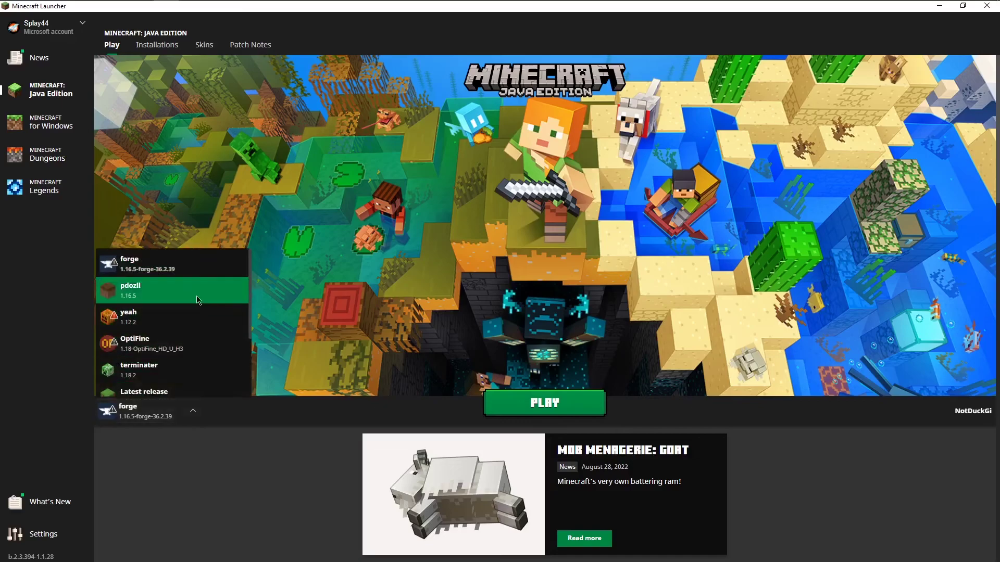
click(200, 269)
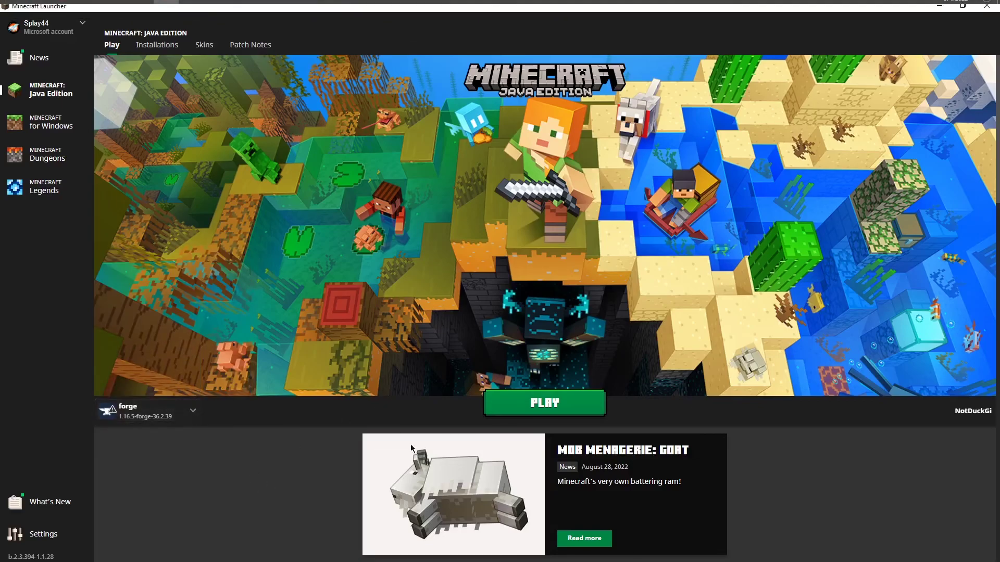
click(545, 403)
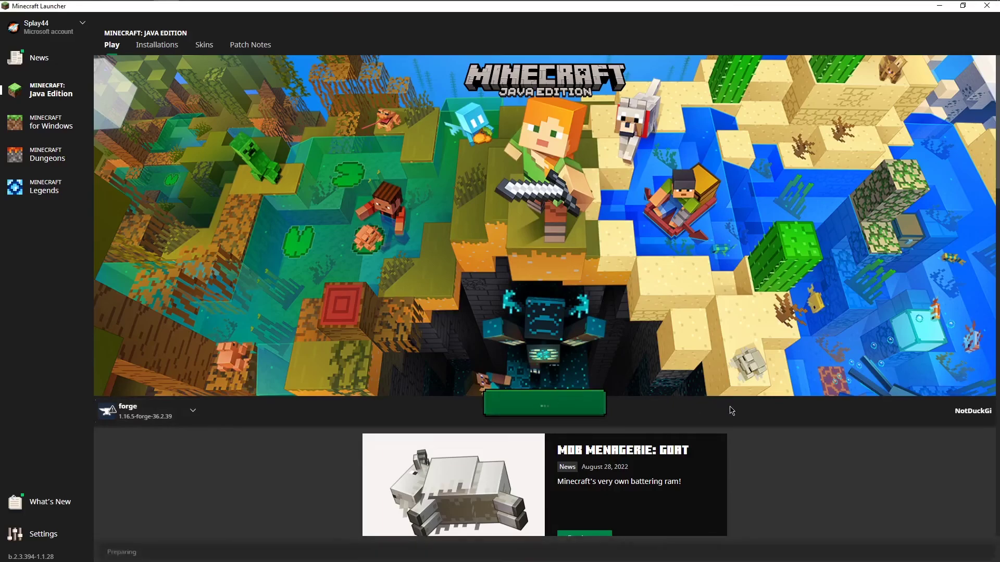